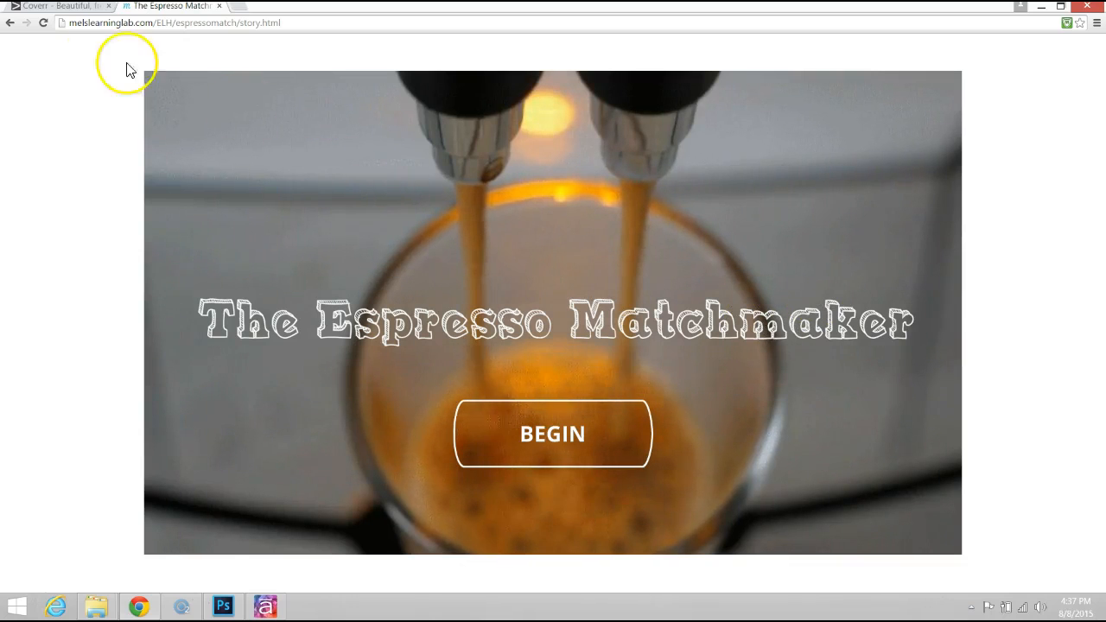
Step: Switch to the Coverr website and browse its collection of free videos
left_click(76, 12)
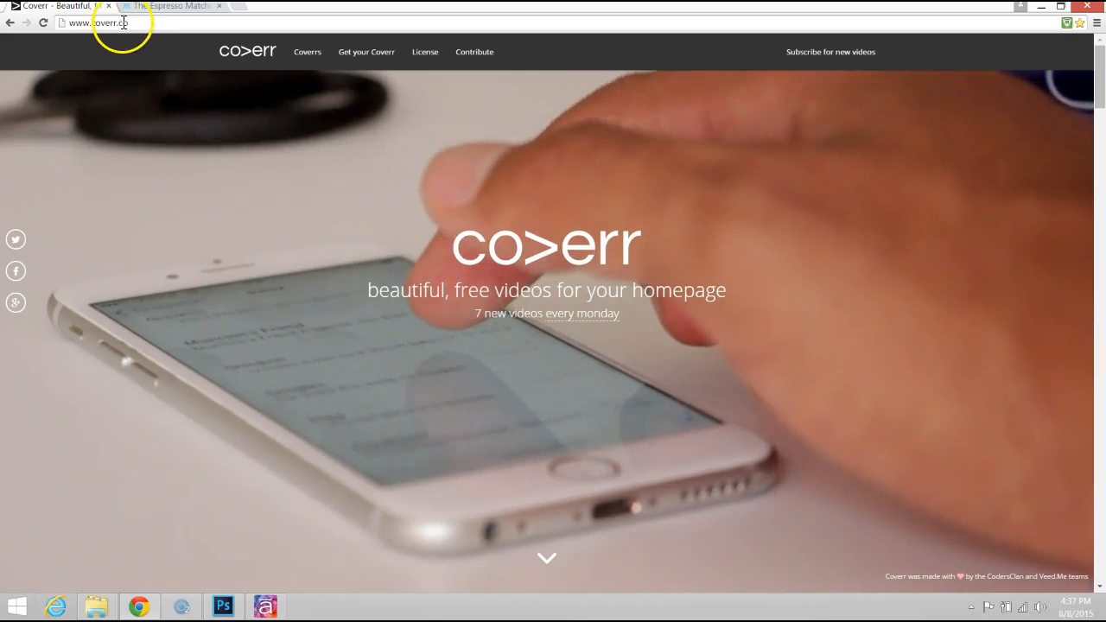
left_click(311, 55)
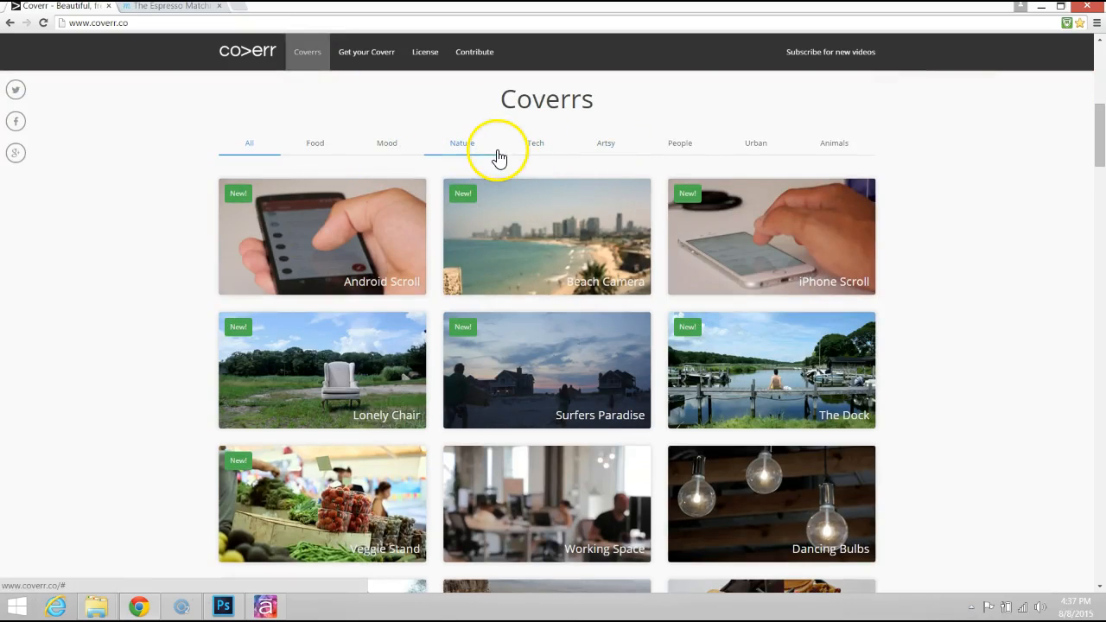
Step: Switch to Photoshop and open the Ristretto video from the MP$ folder
left_click(225, 608)
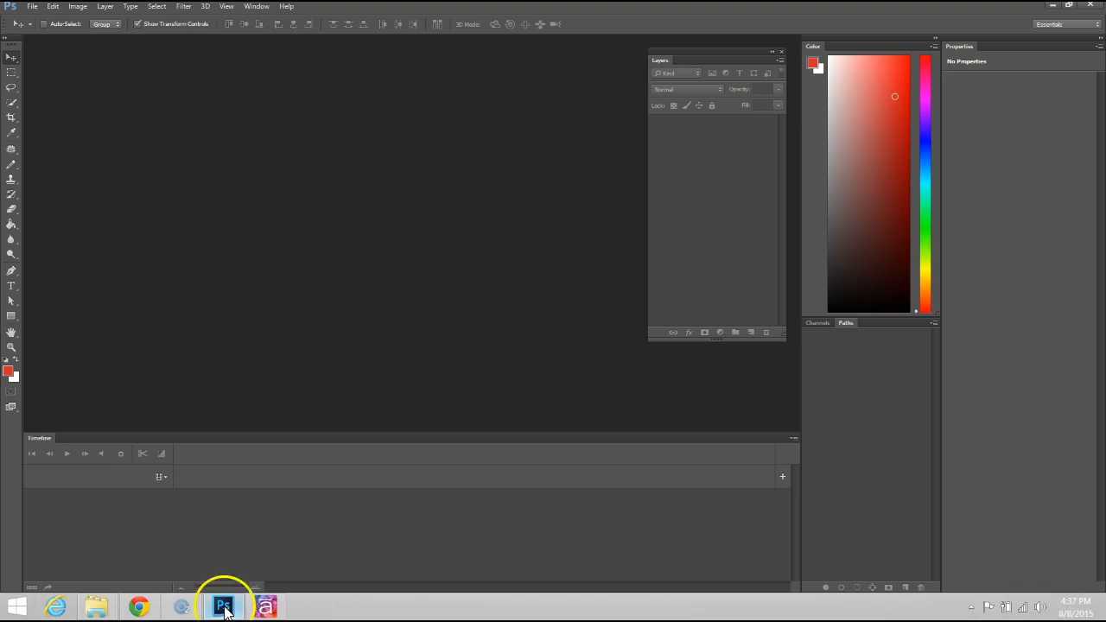
left_click(255, 7)
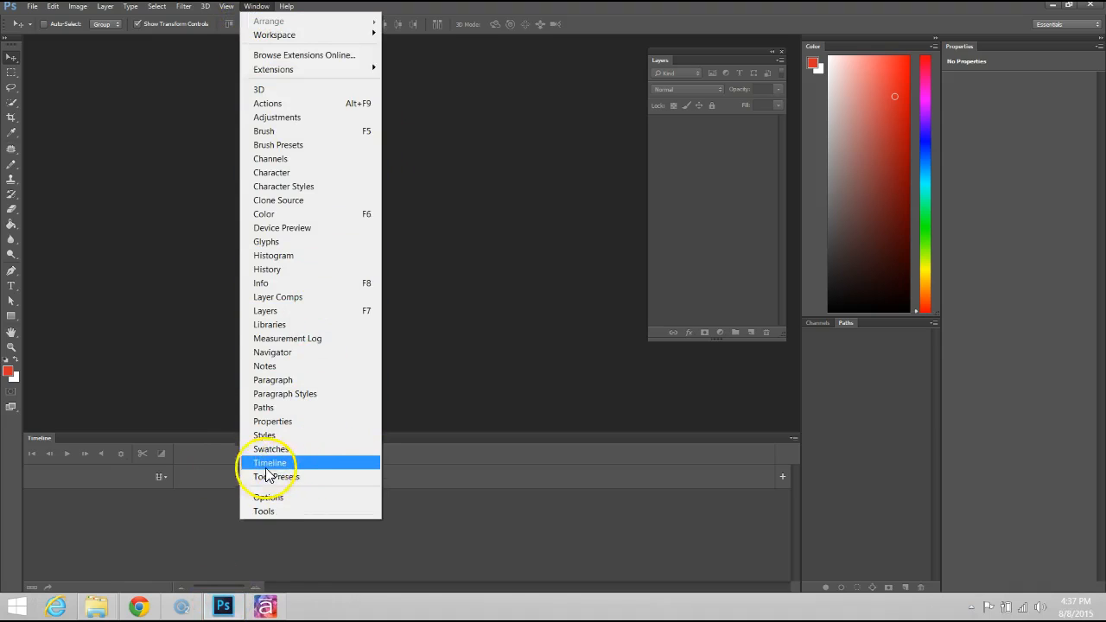
left_click(501, 434)
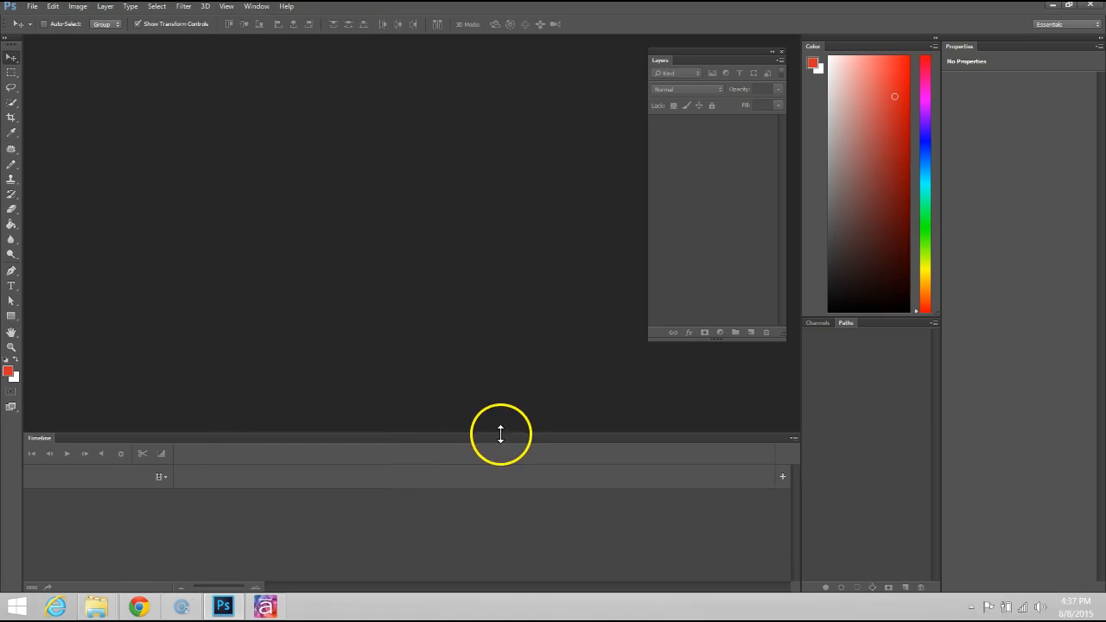
left_click(32, 7)
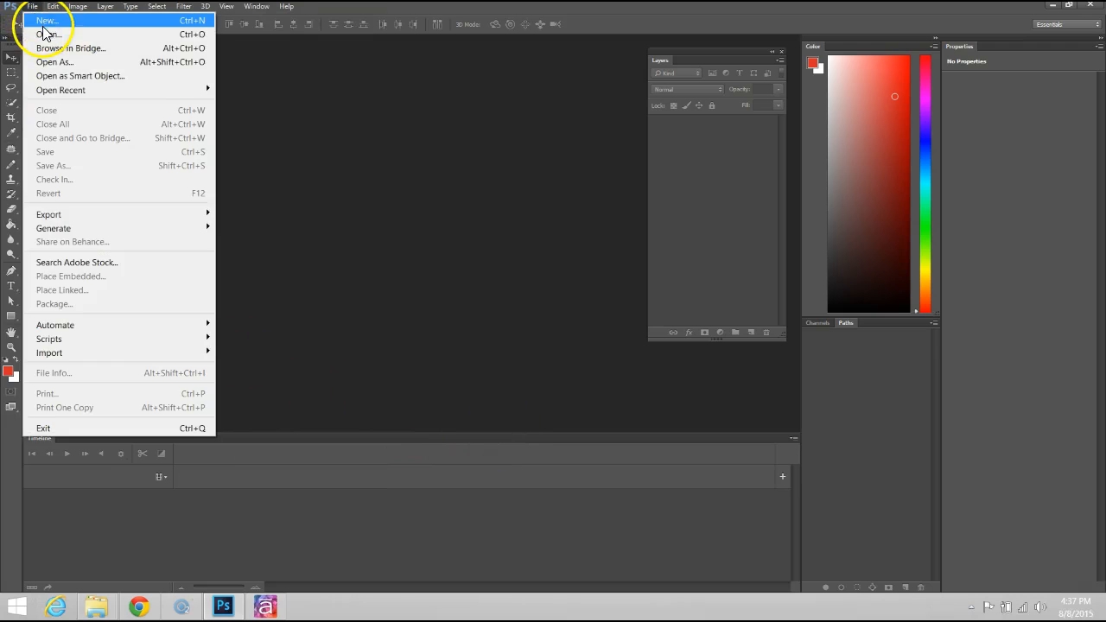
left_click(48, 35)
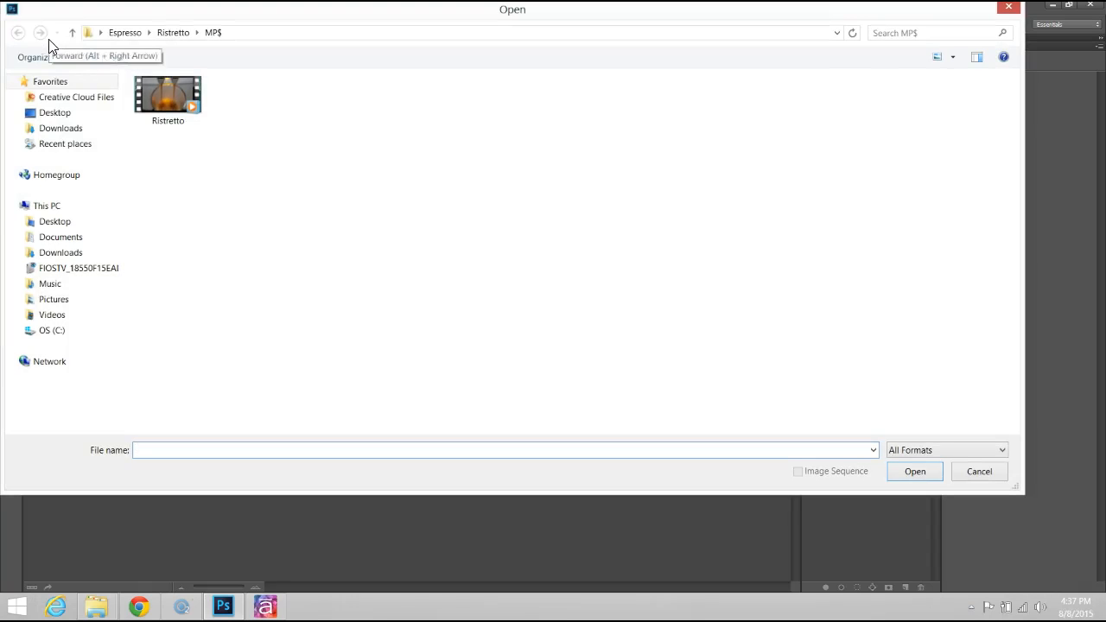
left_click(148, 102)
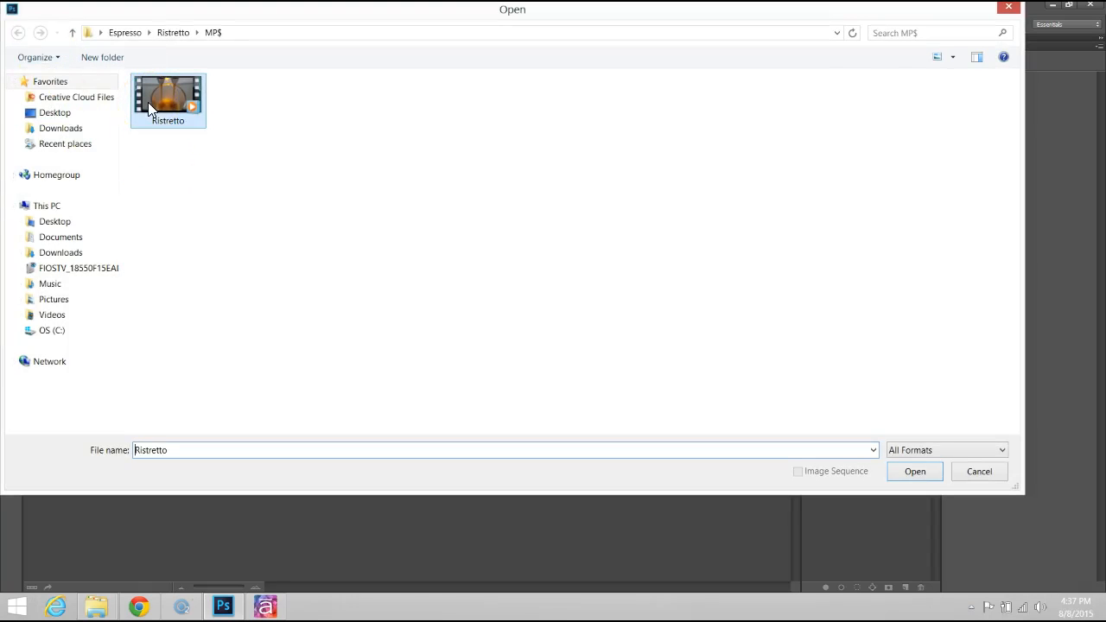
left_click(914, 472)
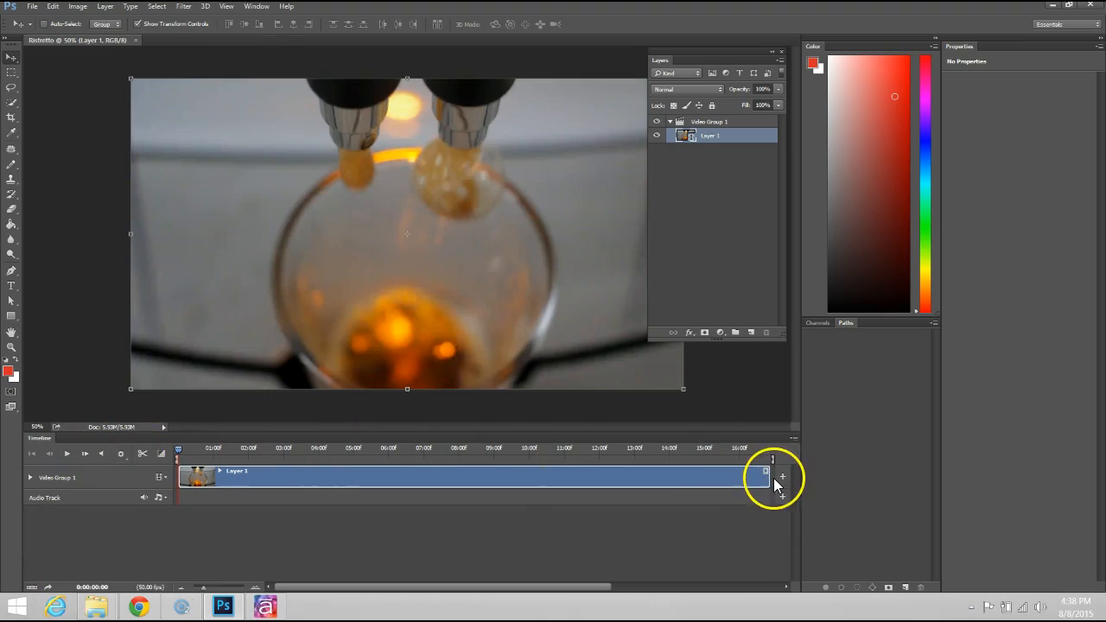
Step: Trim the end of the video clip so it lasts about 2 seconds, and play it back
left_click_drag(766, 474, 248, 491)
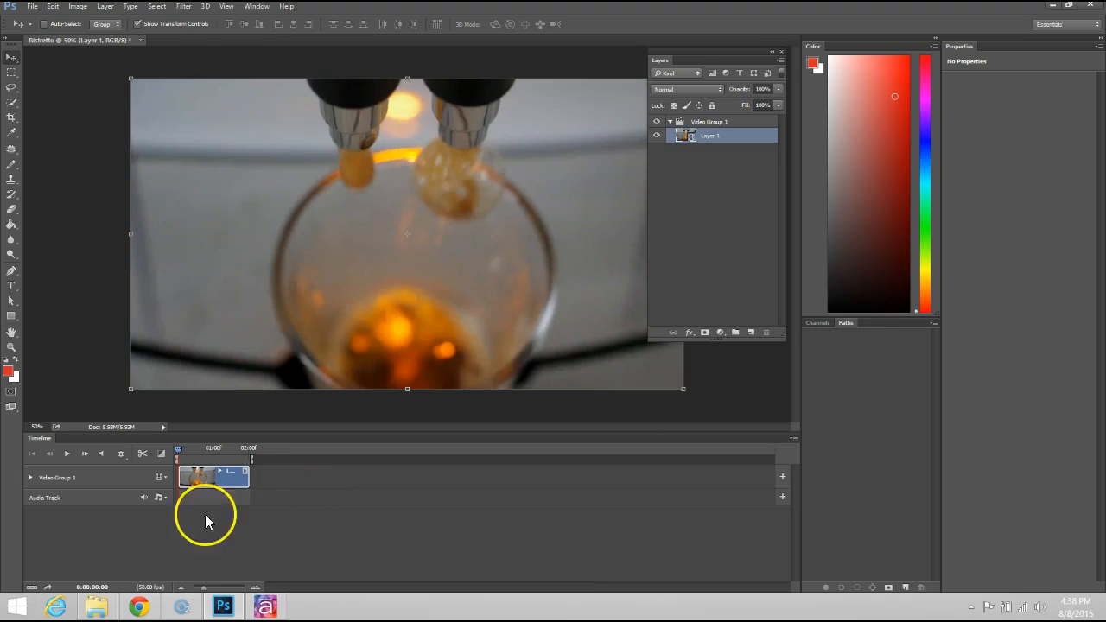
left_click(66, 456)
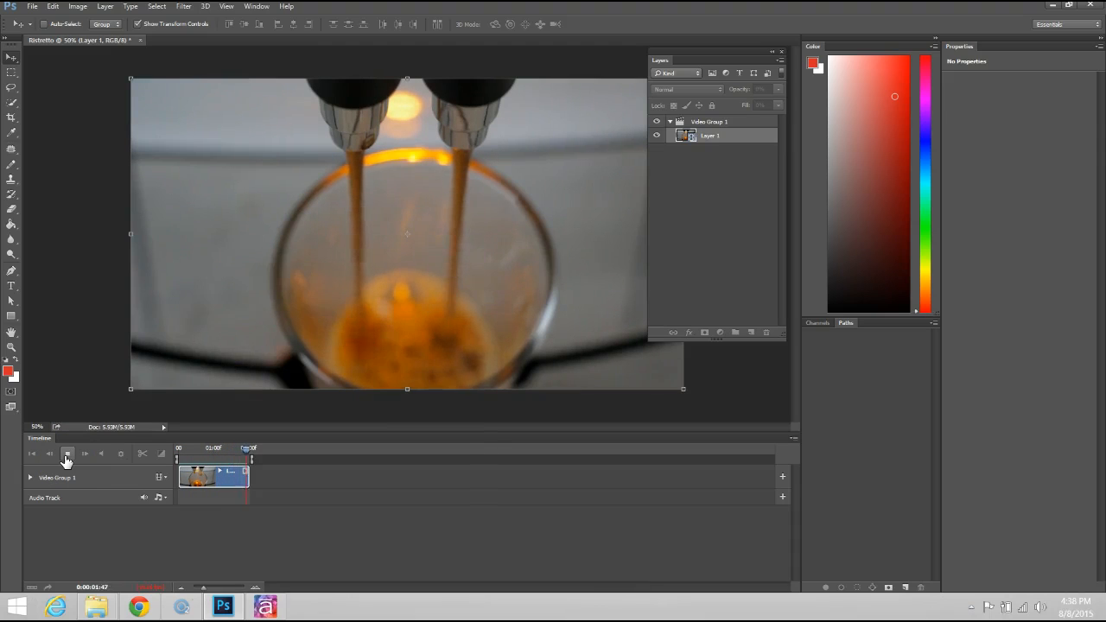
left_click(66, 457)
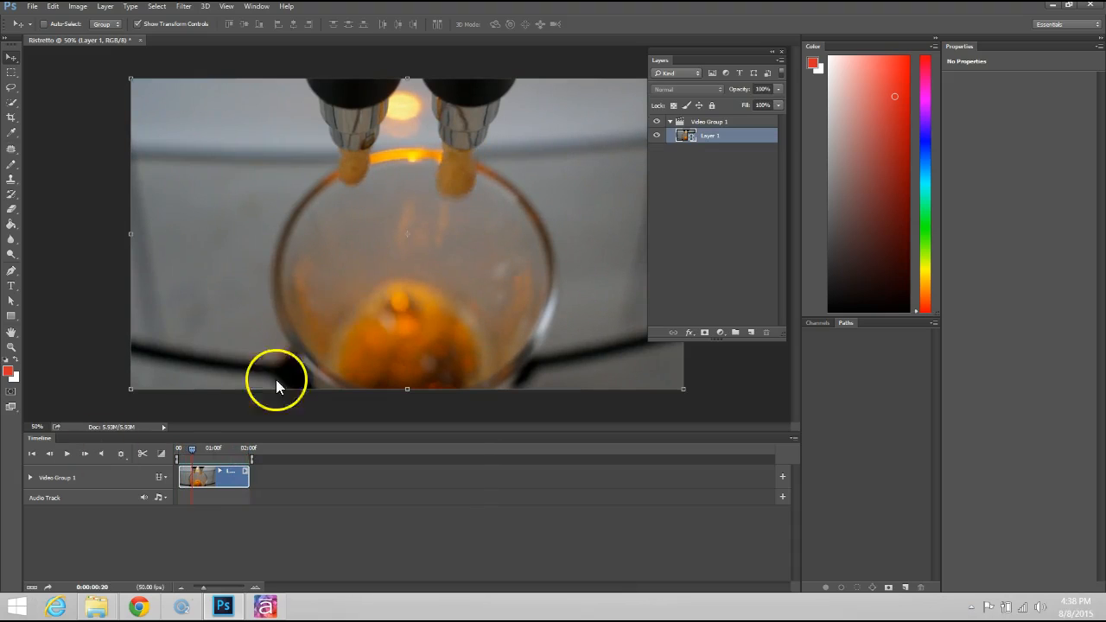
Step: Start a Save for Web (Legacy) export of the clip and set its animation looping to Forever
left_click(32, 7)
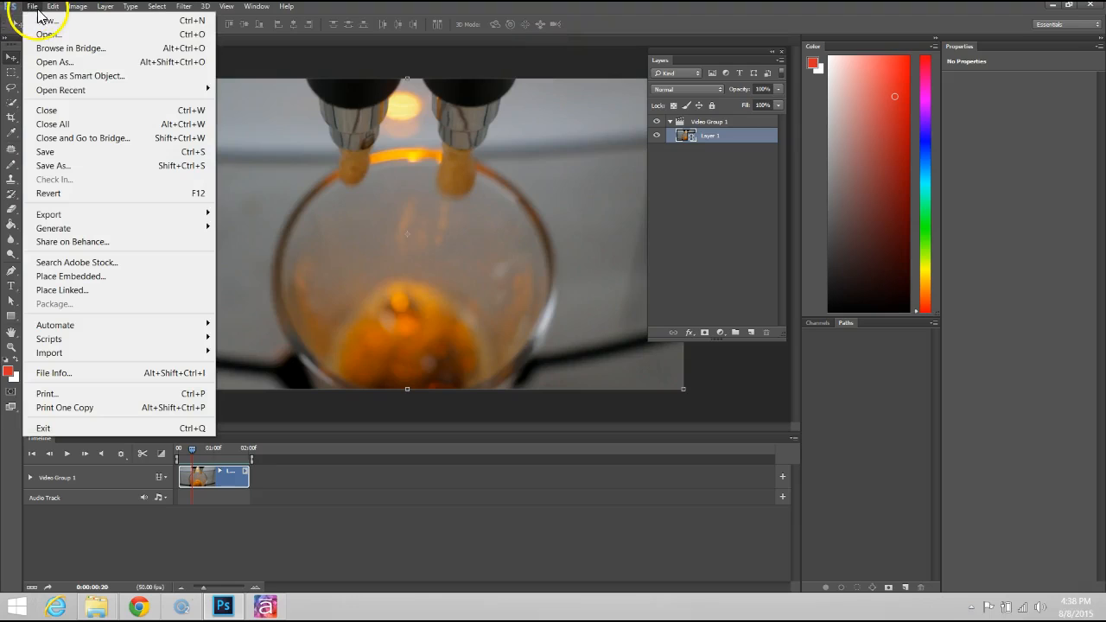
mouse_move(116, 231)
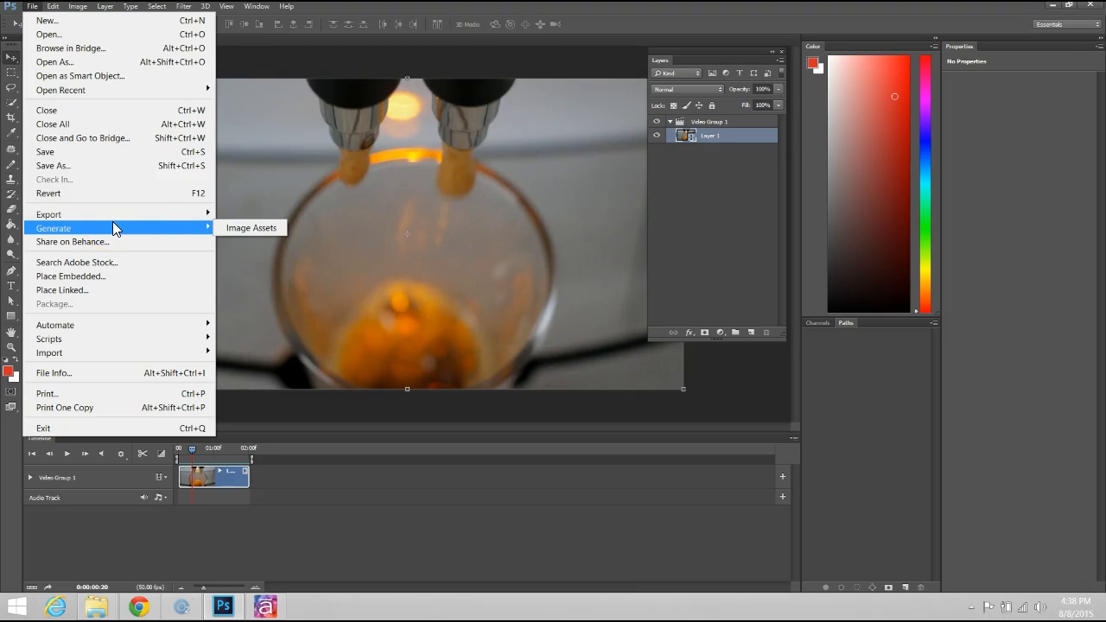
left_click(85, 213)
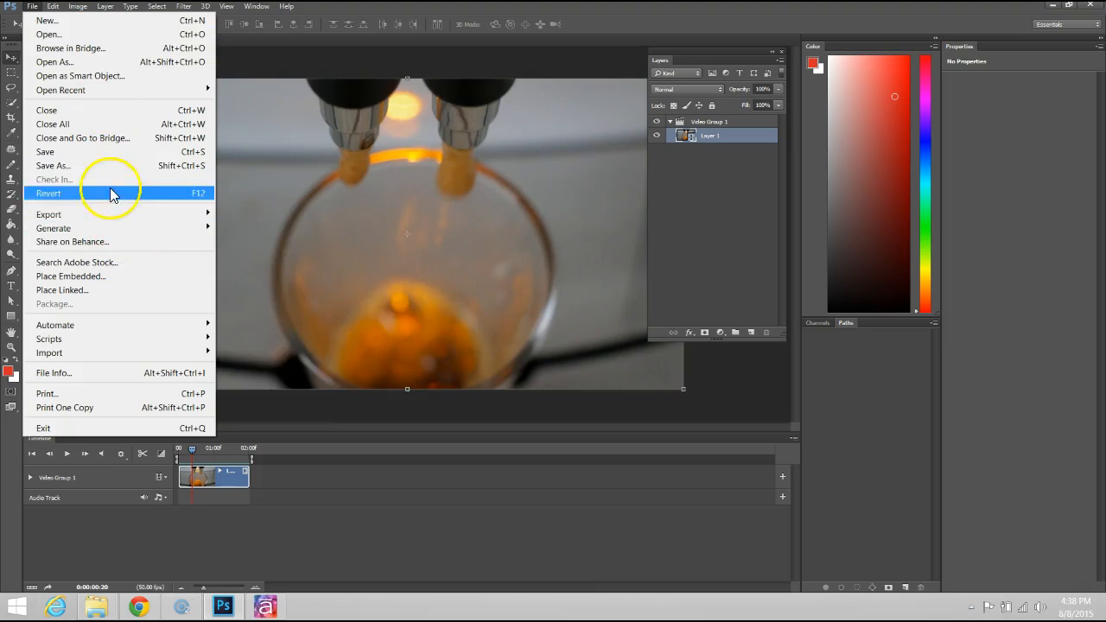
mouse_move(123, 213)
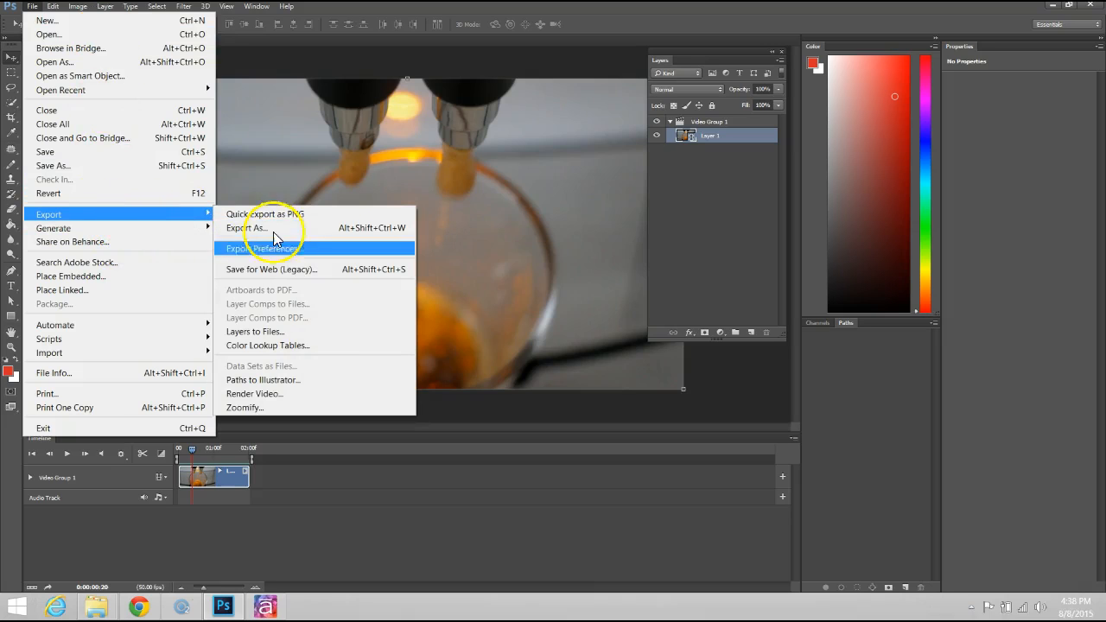
left_click(276, 274)
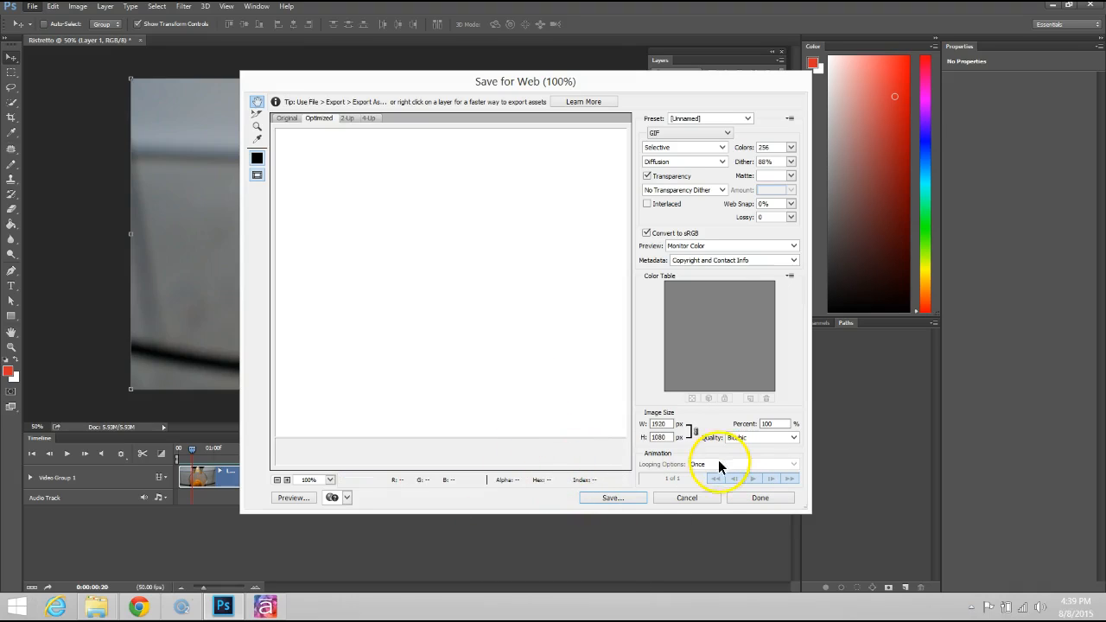
left_click(796, 467)
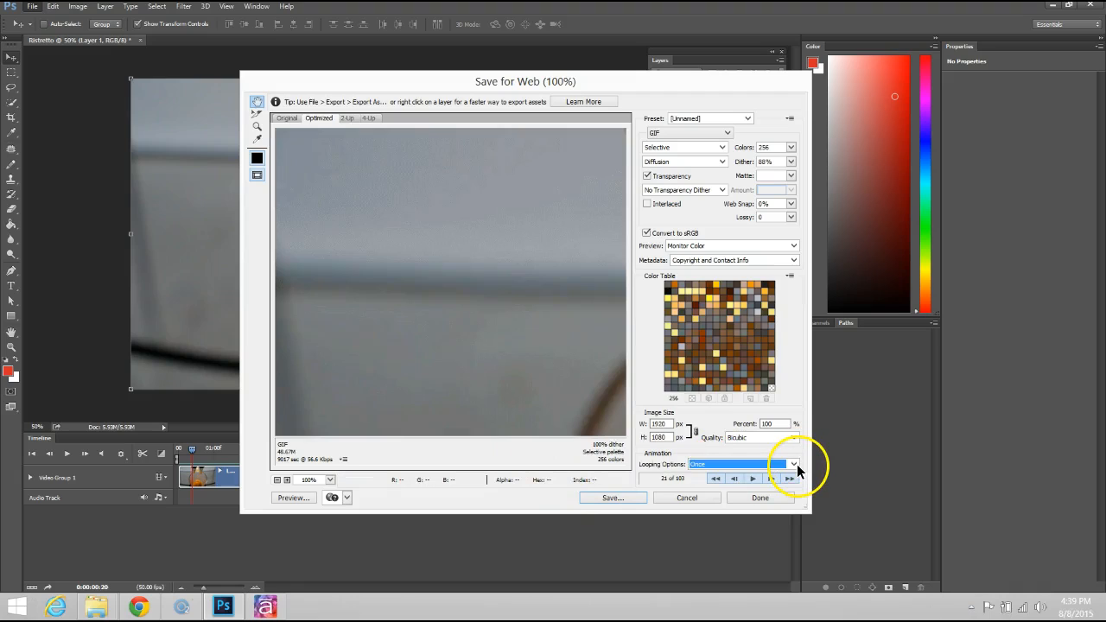
left_click(795, 468)
left_click(794, 469)
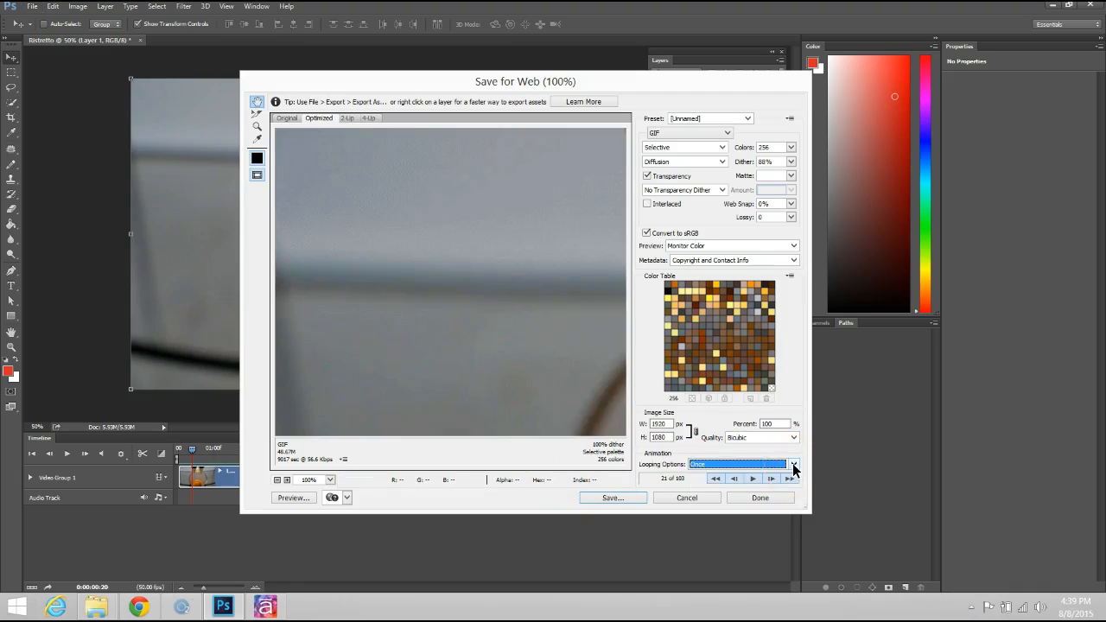
left_click(794, 468)
left_click(709, 490)
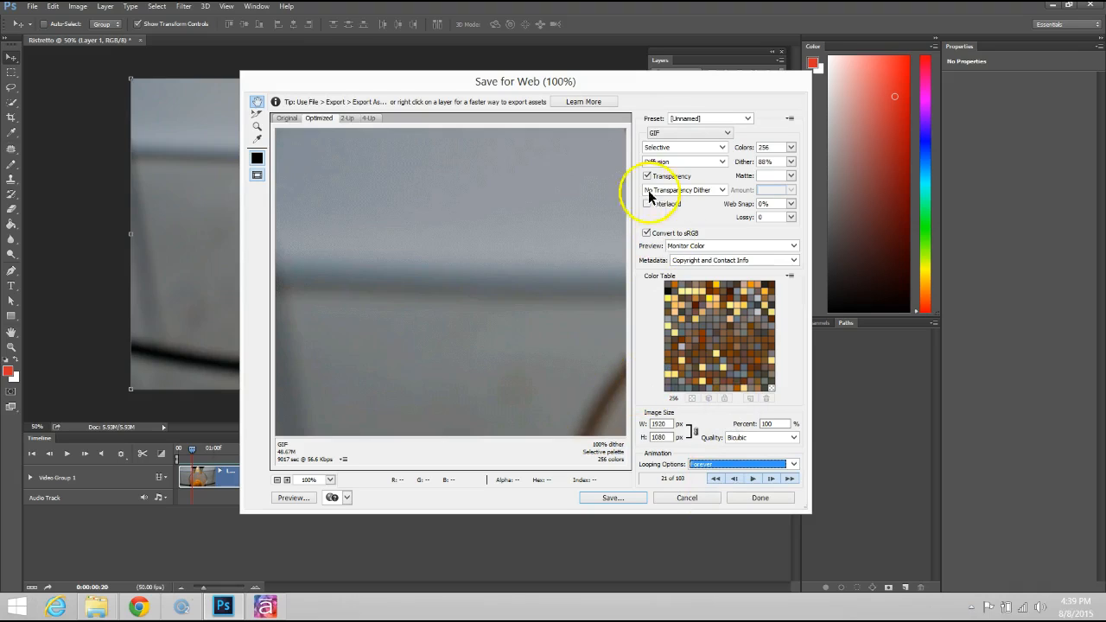
Step: Save the optimized animation as Ristretto.gif in the Espresso folder
left_click(610, 499)
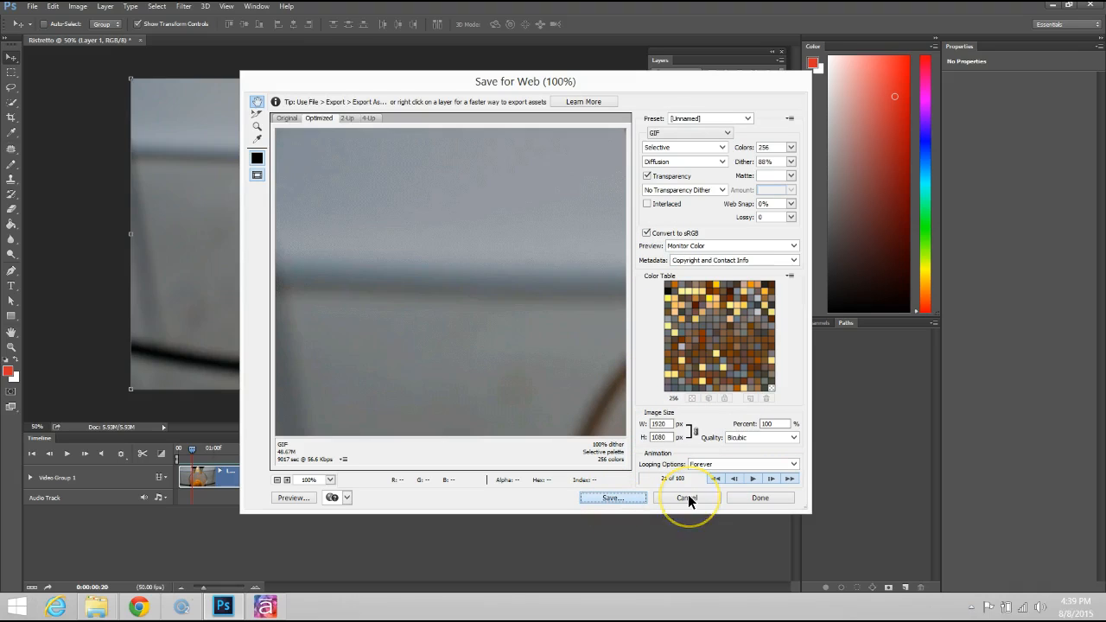
left_click(526, 409)
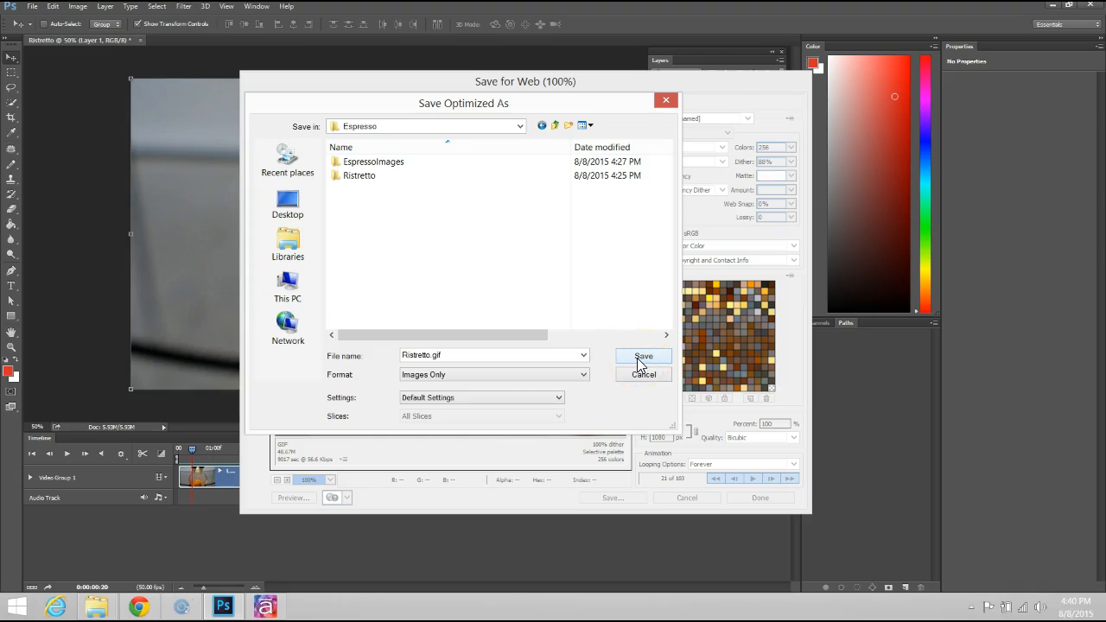
left_click(640, 364)
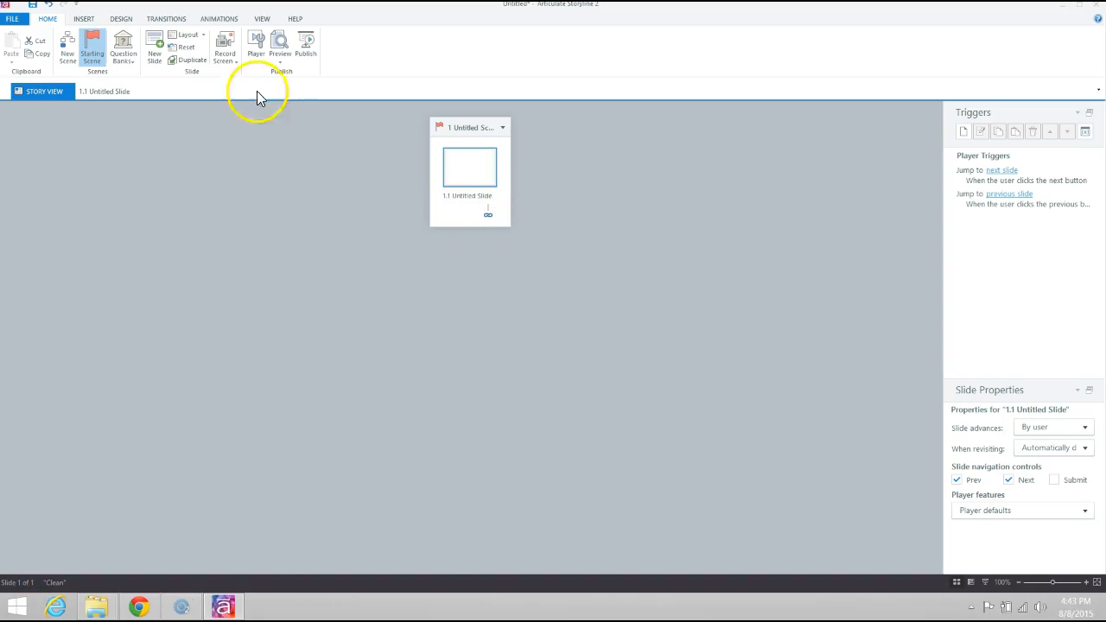
Step: In Articulate Storyline, open the slide master and insert the Ristretto GIF from the Espresso folder on the main master slide
left_click(257, 20)
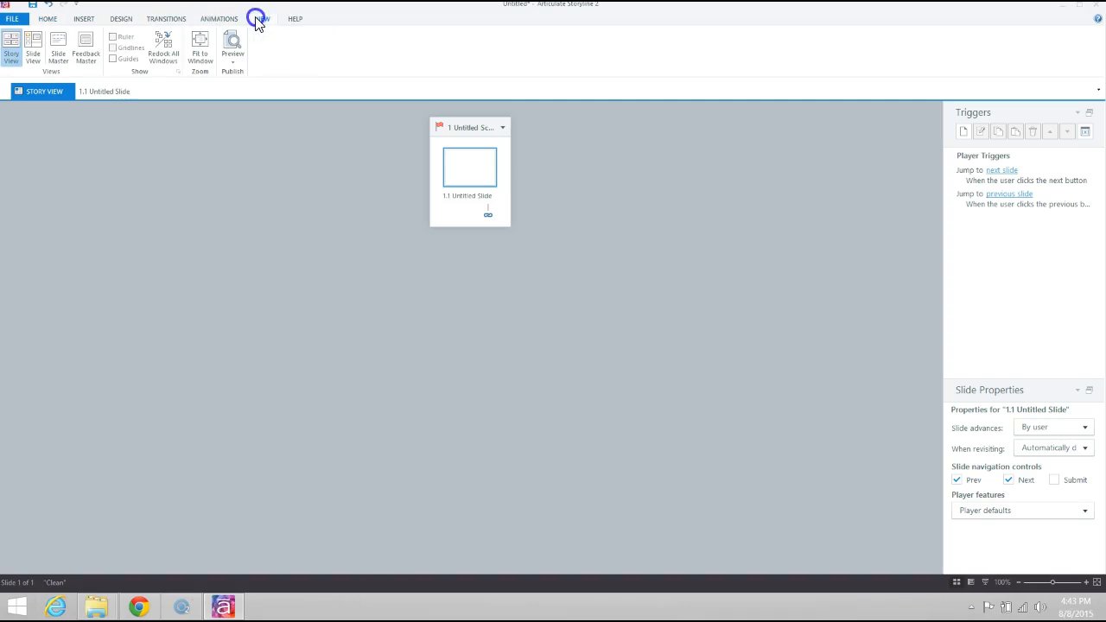
left_click(59, 52)
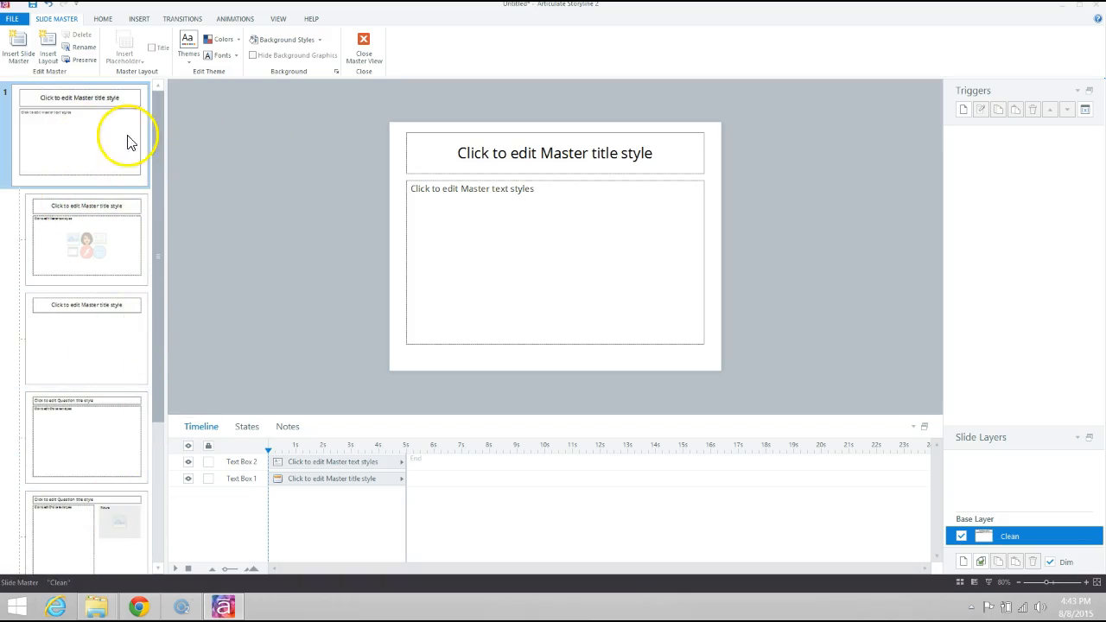
left_click(140, 20)
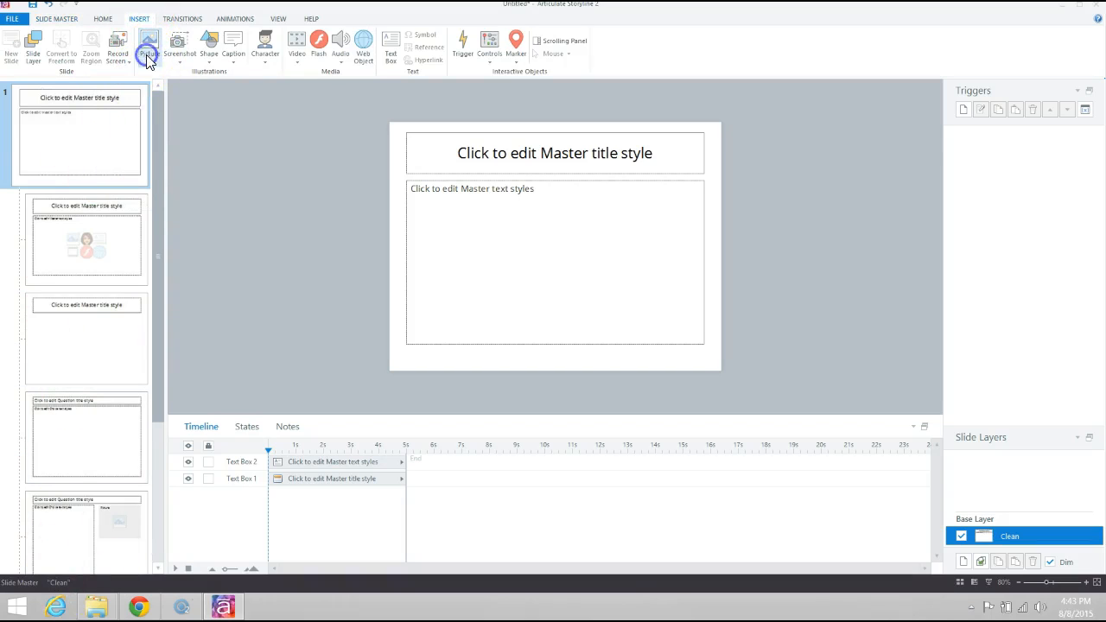
left_click(148, 56)
left_click(235, 131)
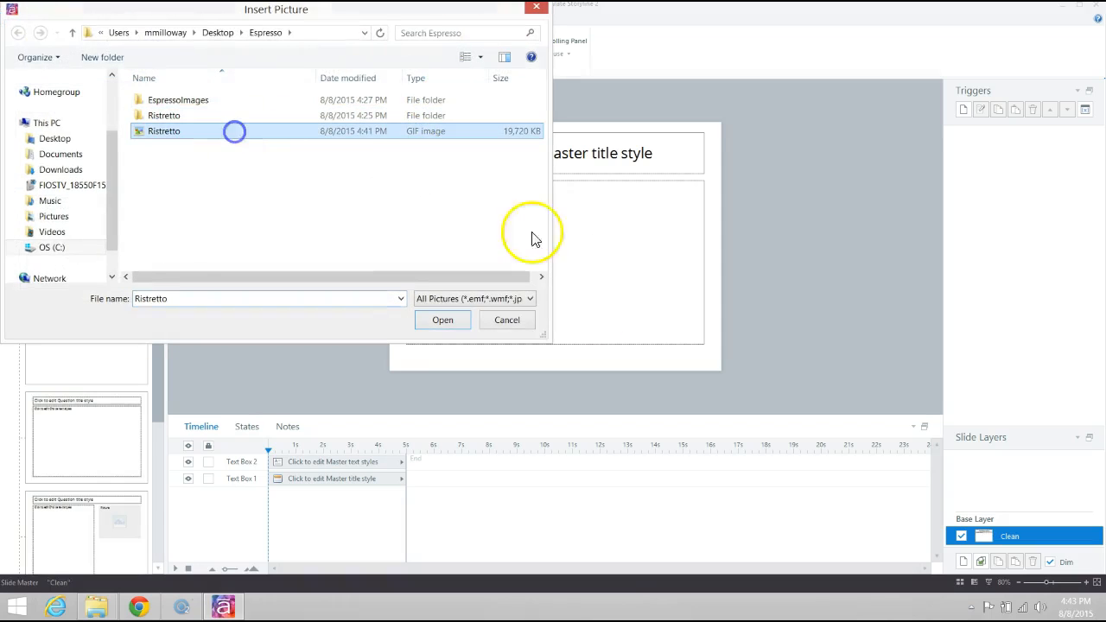
left_click(439, 318)
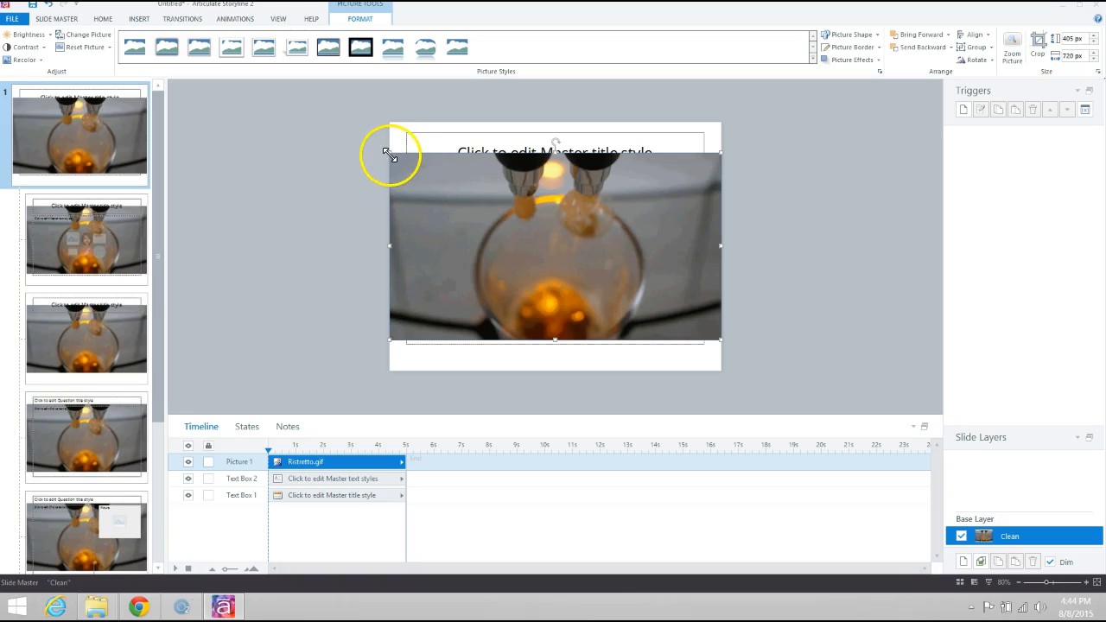
Step: Enlarge the GIF to about 981 × 552 px to cover the master slide, and crop both sides to a width of about 754 px
left_click_drag(385, 153, 333, 121)
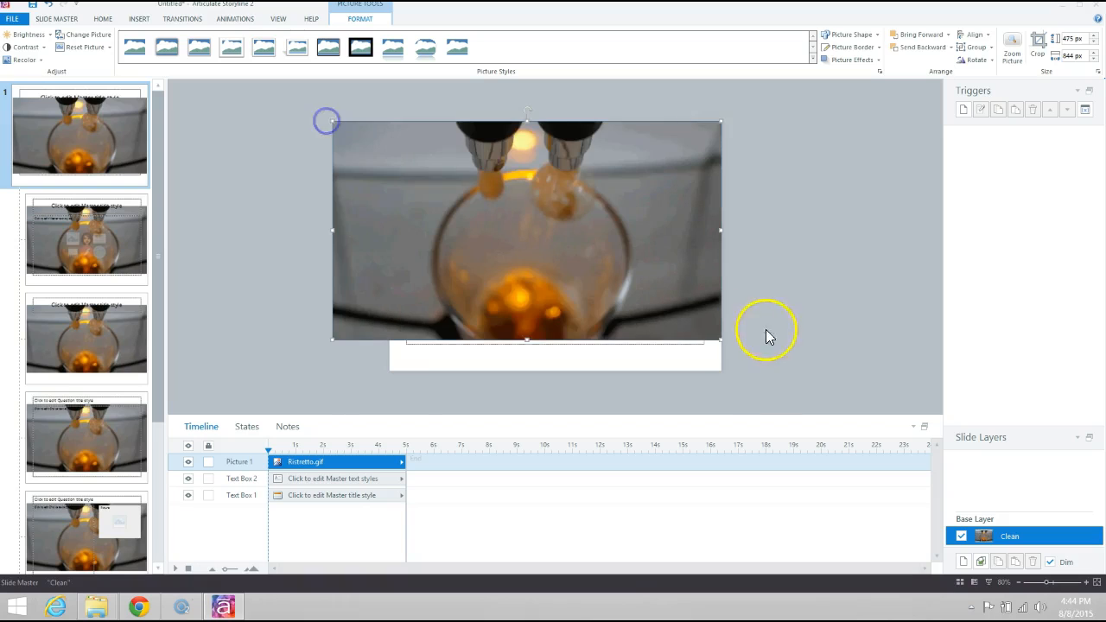
left_click_drag(726, 346, 756, 379)
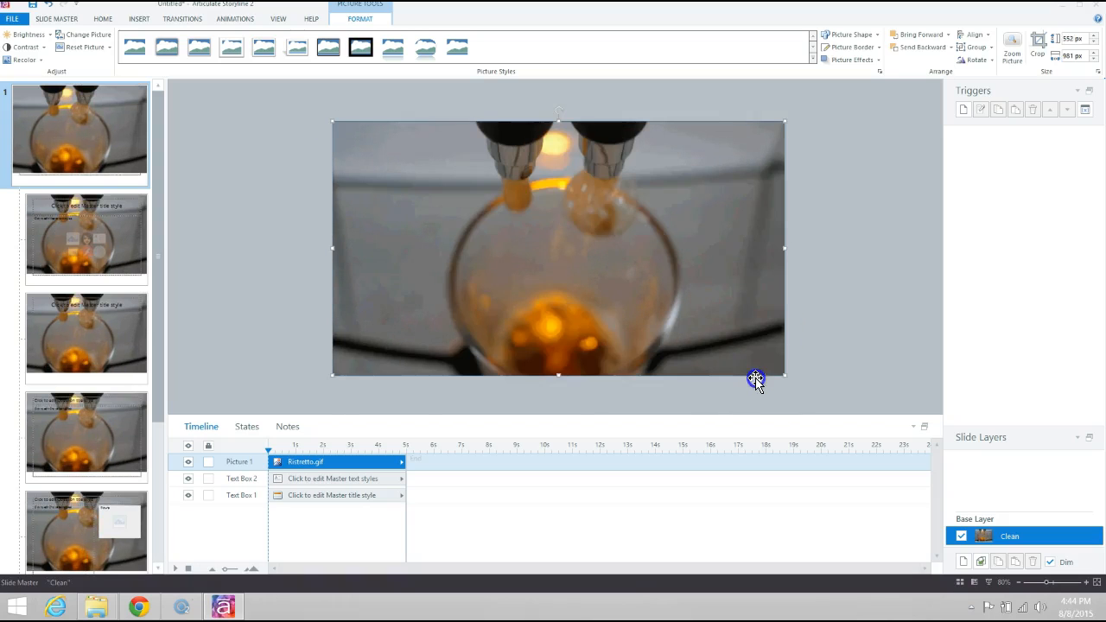
left_click(1034, 51)
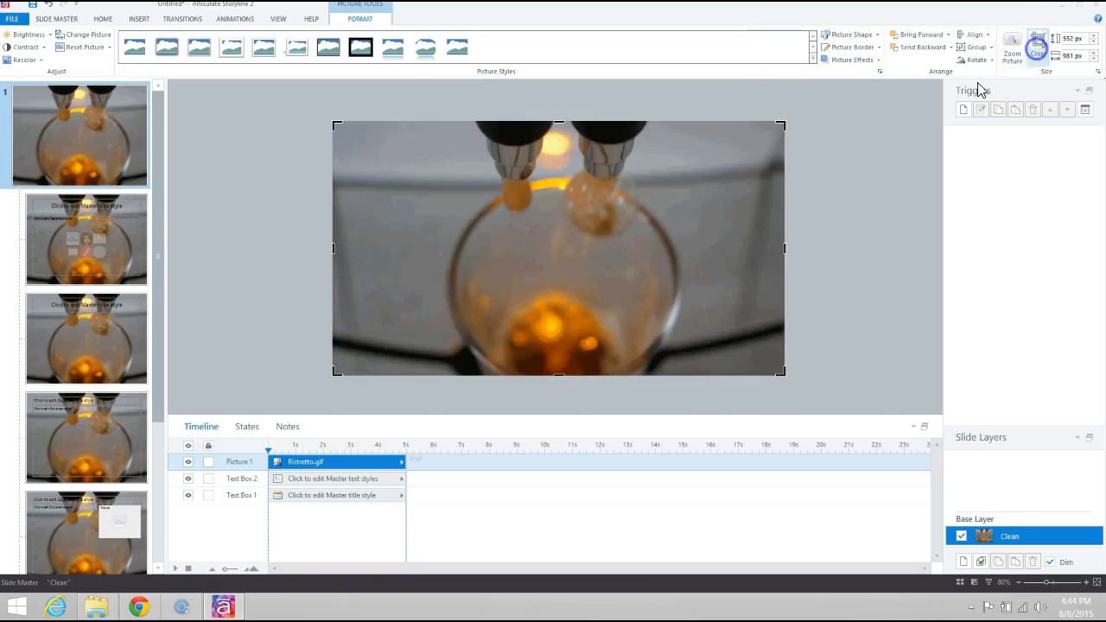
left_click_drag(788, 249, 728, 252)
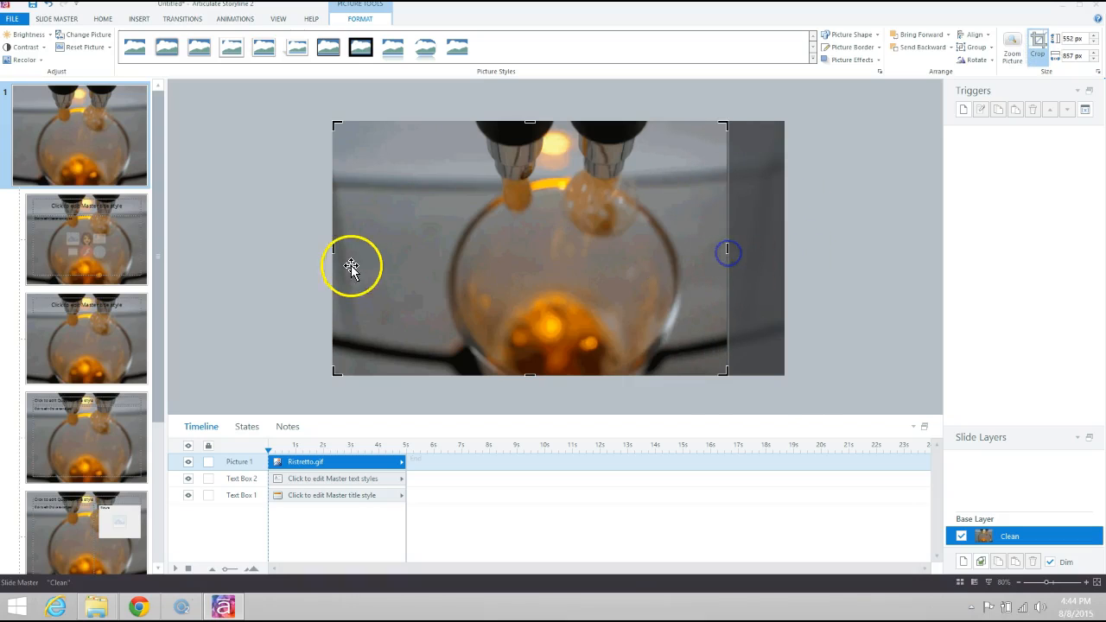
left_click_drag(342, 248, 379, 242)
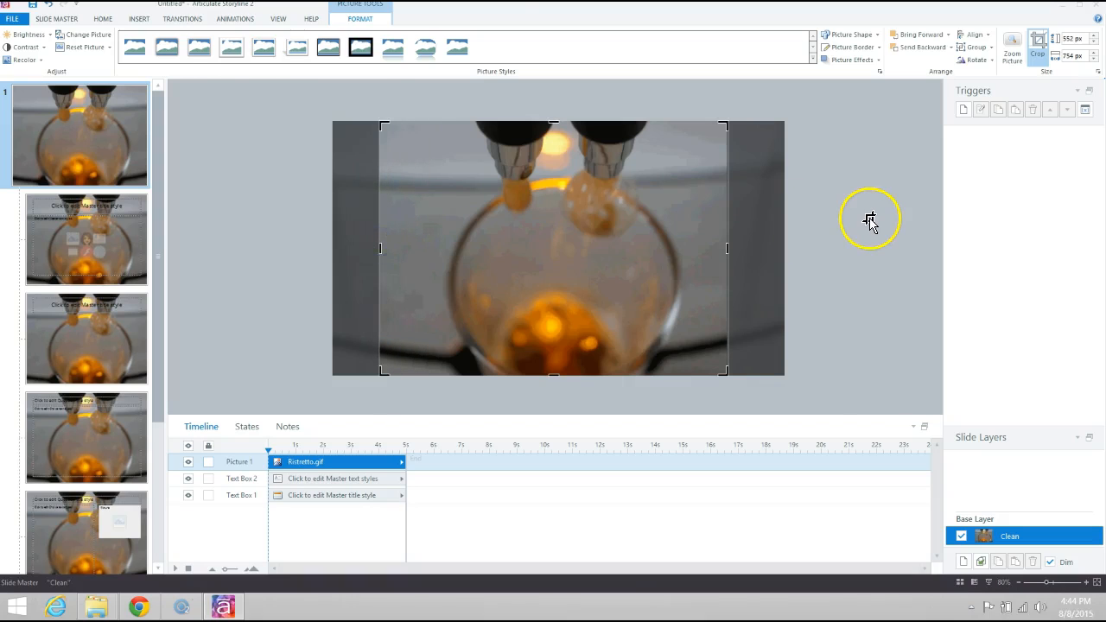
left_click(870, 222)
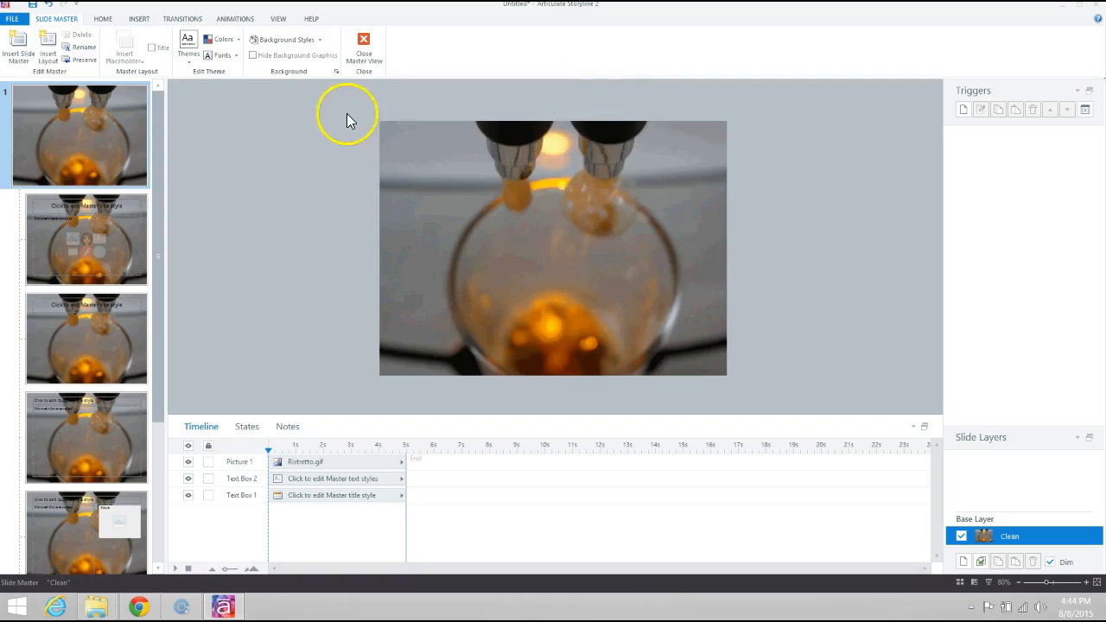
Step: Leave the slide master, open slide 1.1 and preview only that slide
left_click(364, 56)
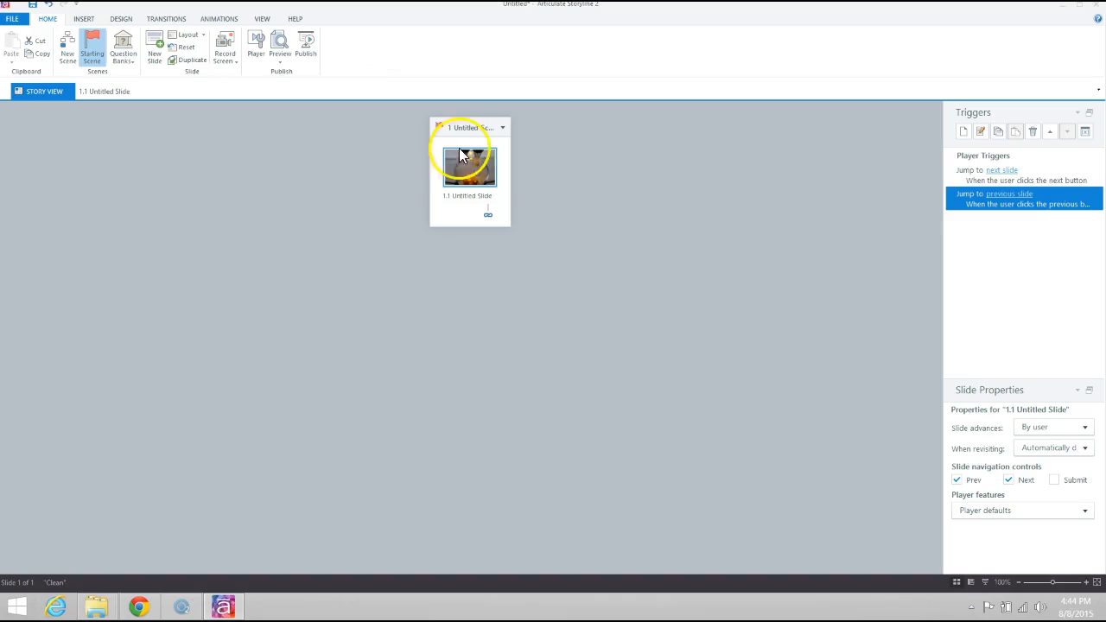
double_click(469, 166)
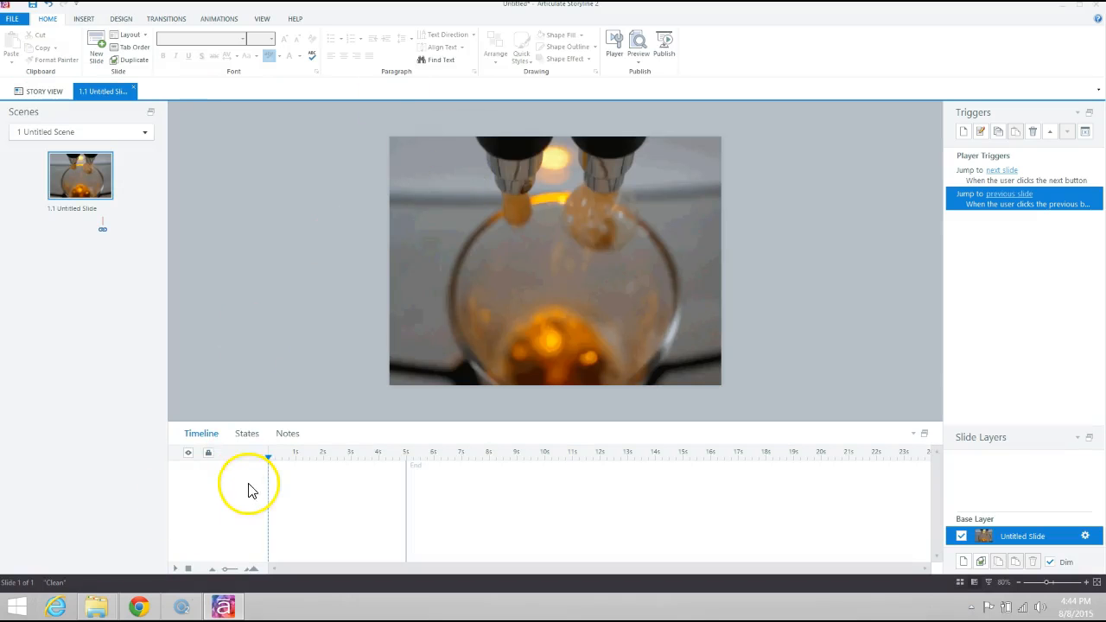
left_click(637, 62)
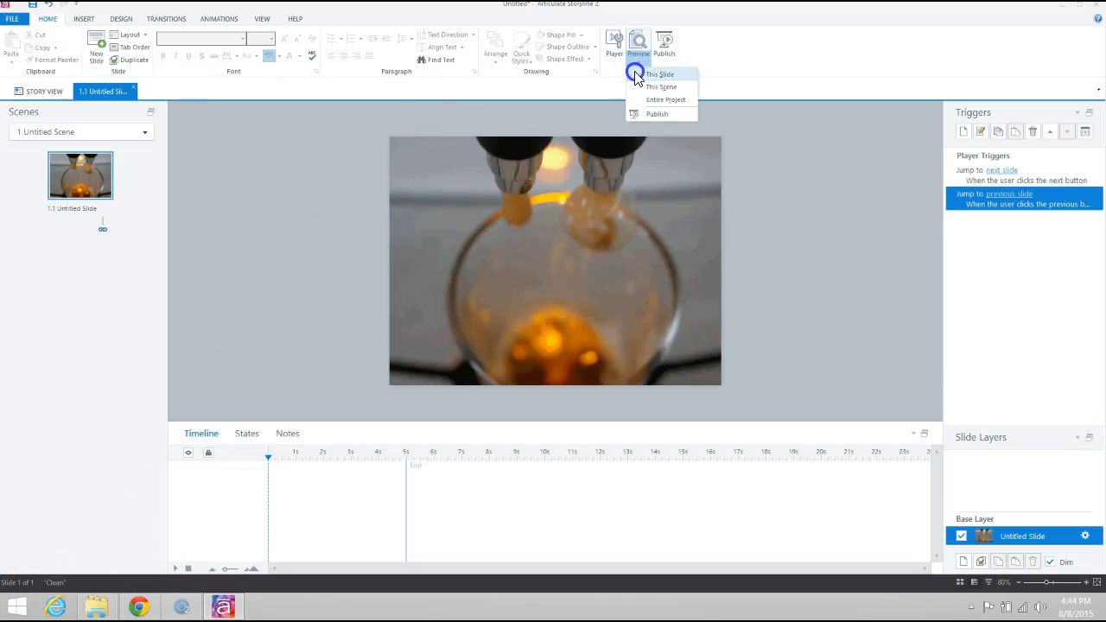
left_click(659, 74)
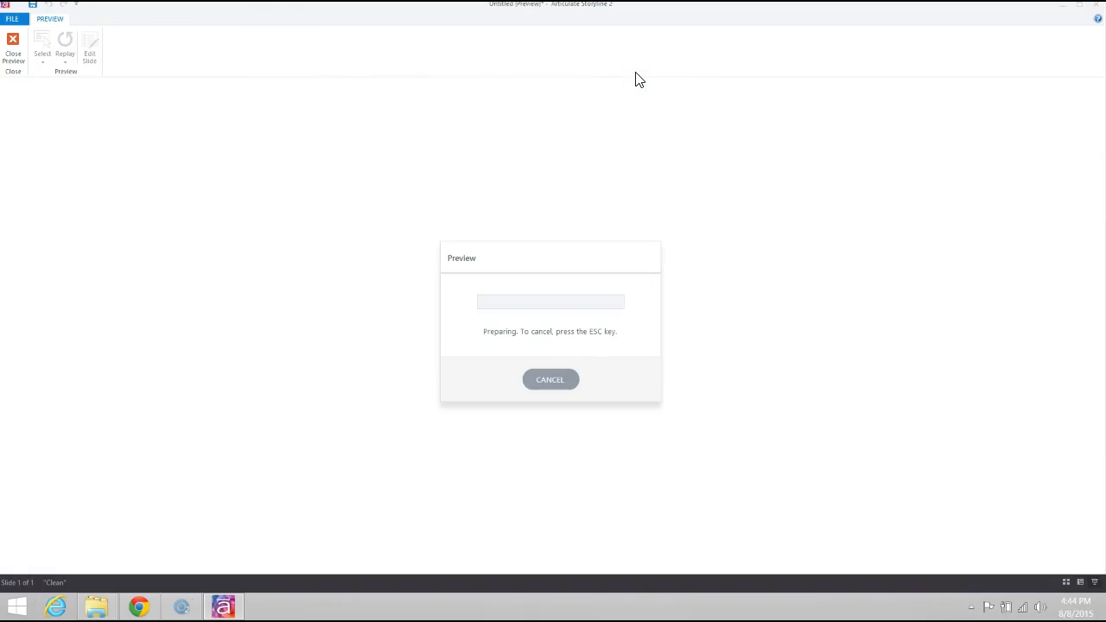